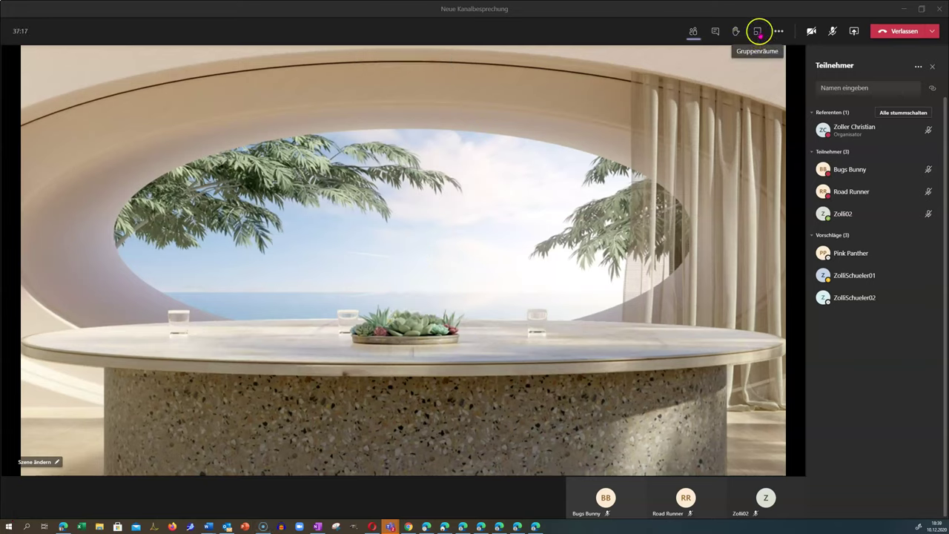
Create two breakout rooms for the meeting with participants assigned automatically.
left_click(757, 31)
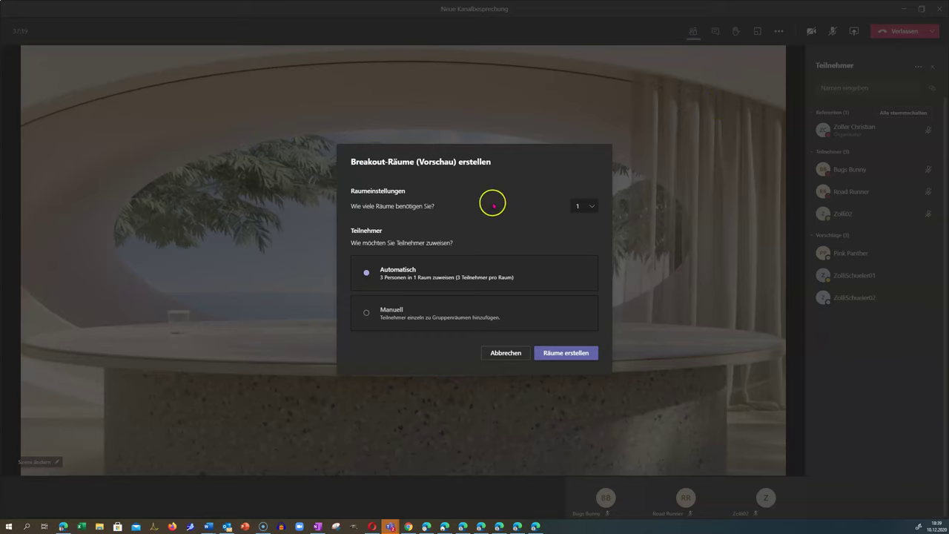
left_click(592, 208)
mouse_move(595, 230)
left_mouse_down()
mouse_move(598, 319)
mouse_move(599, 226)
left_mouse_up()
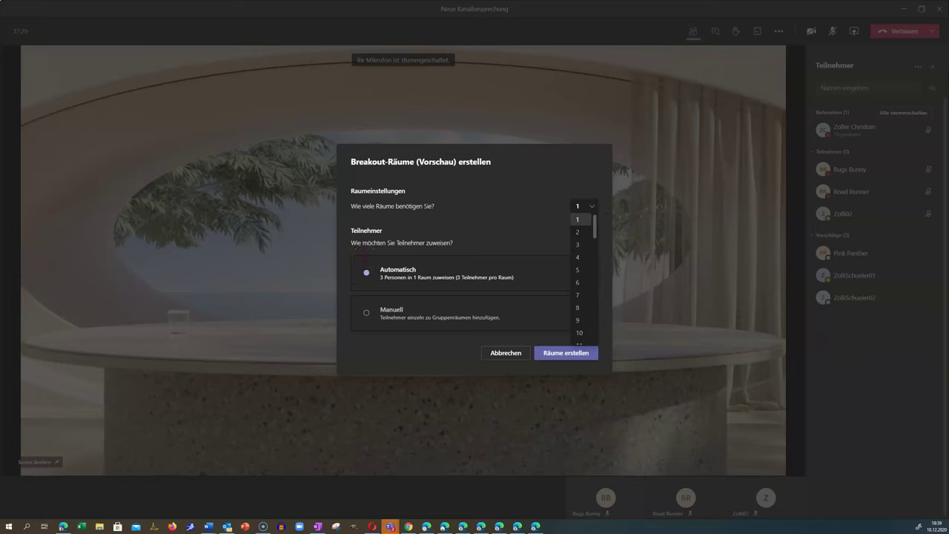
left_click(375, 275)
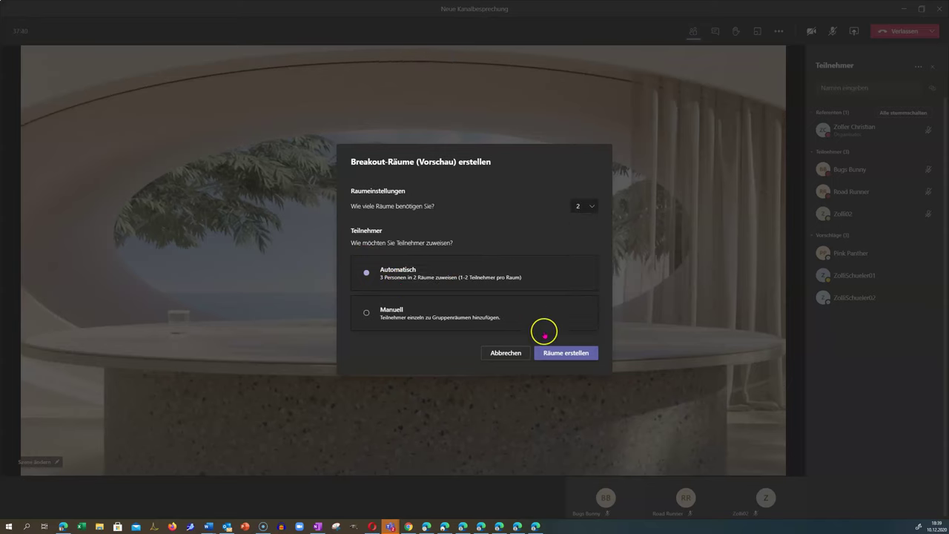
left_click(560, 353)
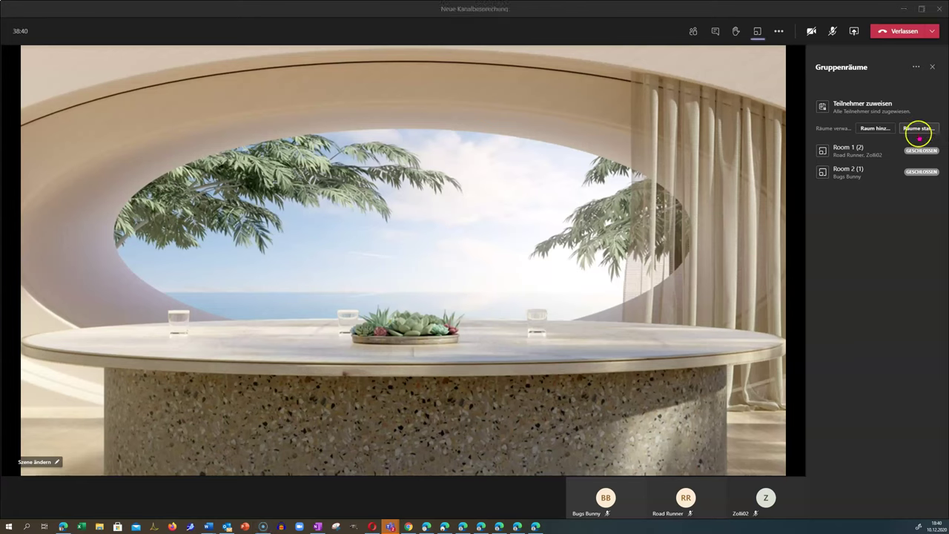
Start all breakout rooms and enter Room 1 to check who is taking part.
left_click(918, 131)
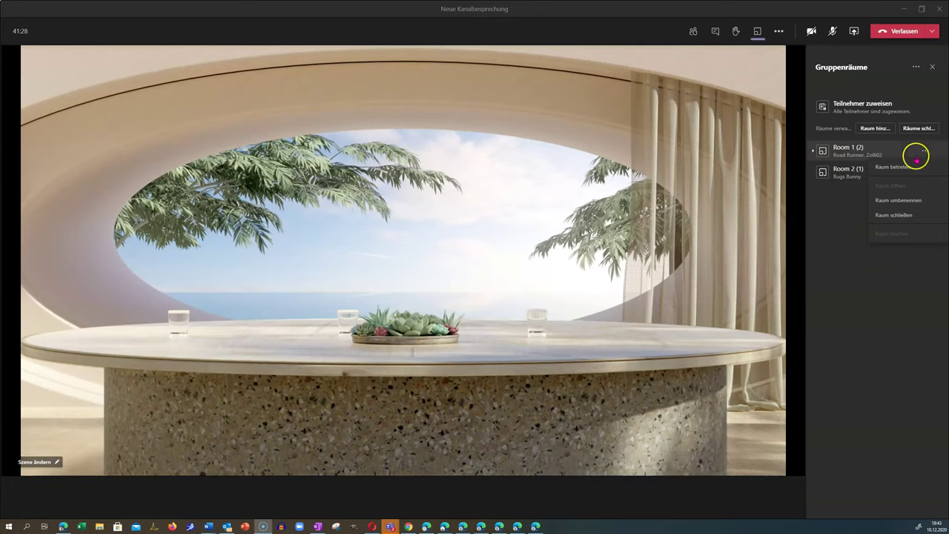
left_click(926, 152)
left_click(926, 151)
left_click(899, 167)
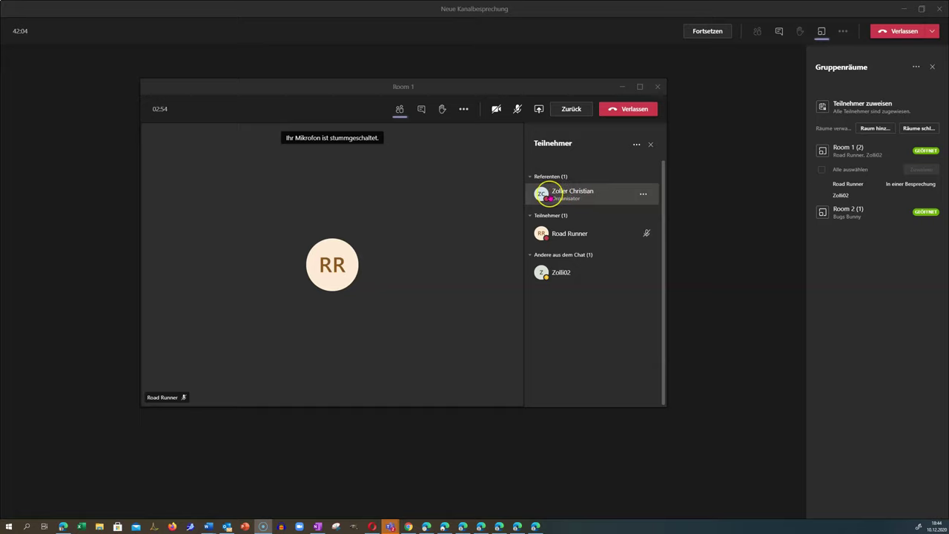
left_click(550, 195)
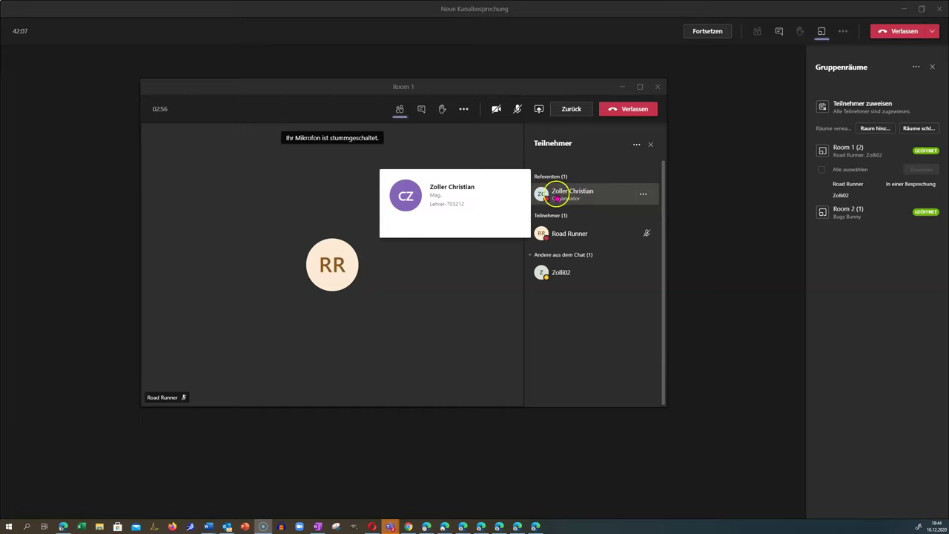
left_click(540, 196)
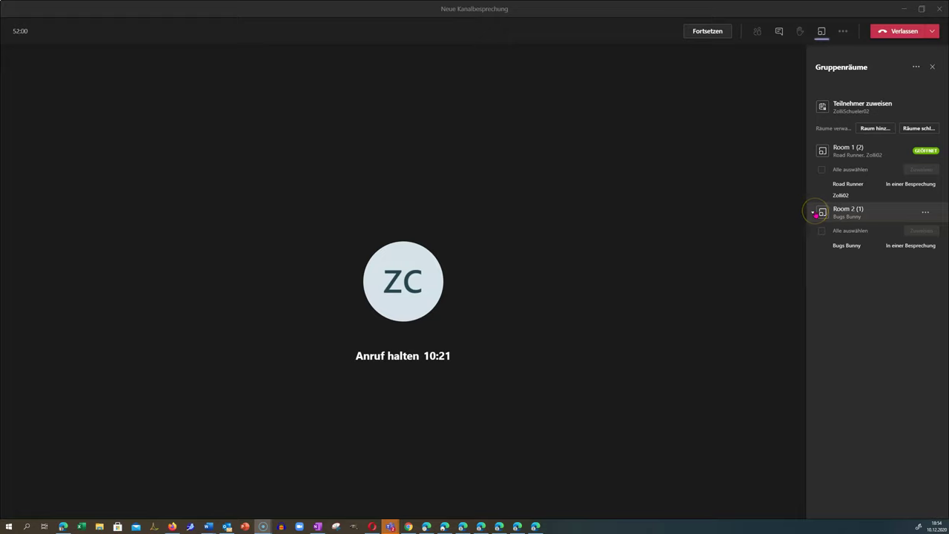
Enter breakout Room 2 as the organizer.
left_click(822, 231)
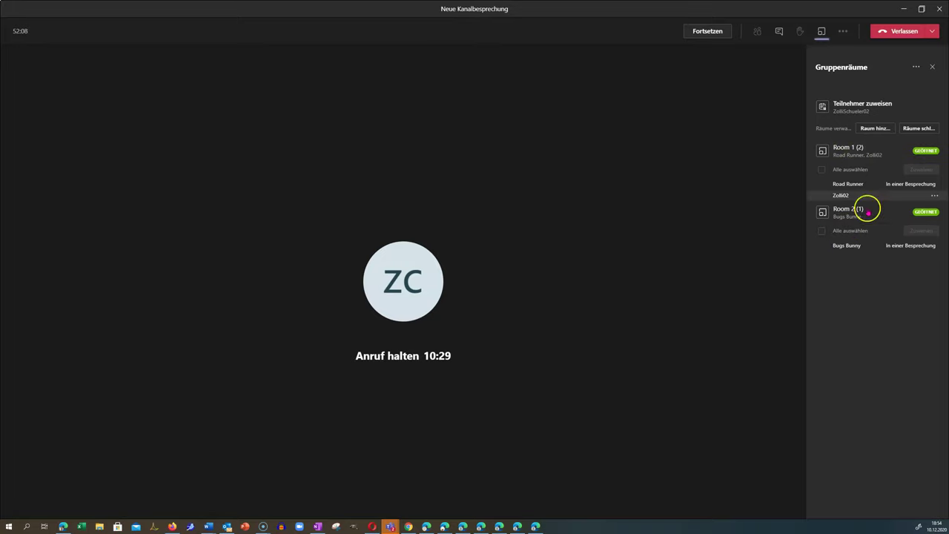
left_click(825, 232)
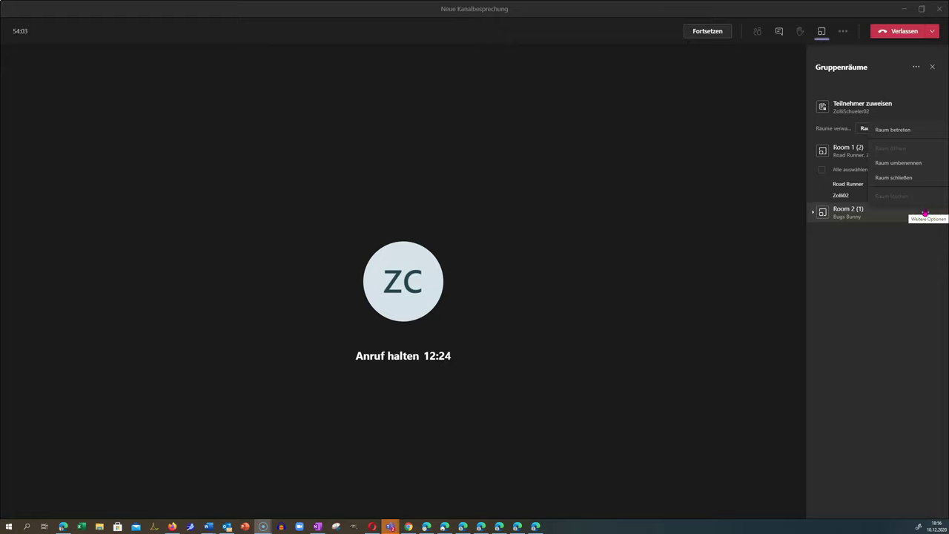
left_click(927, 203)
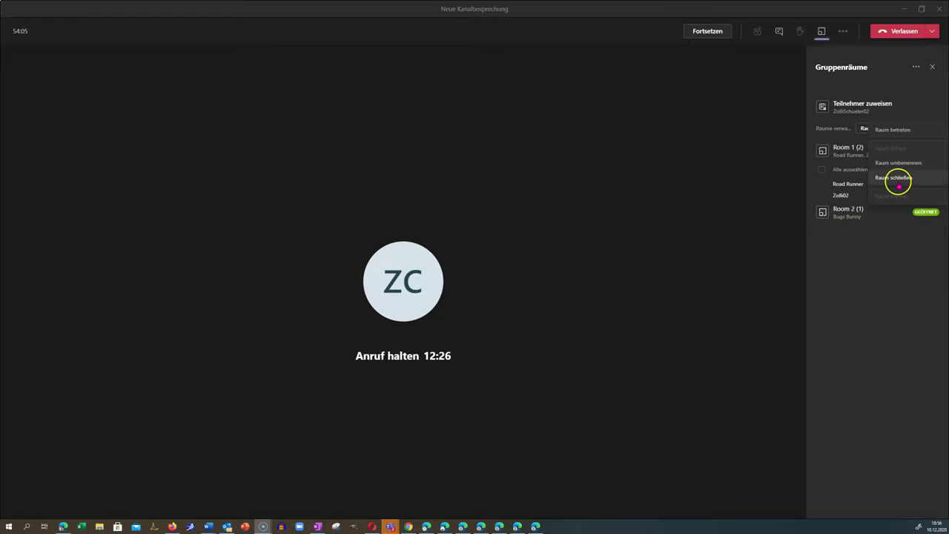
left_click(892, 129)
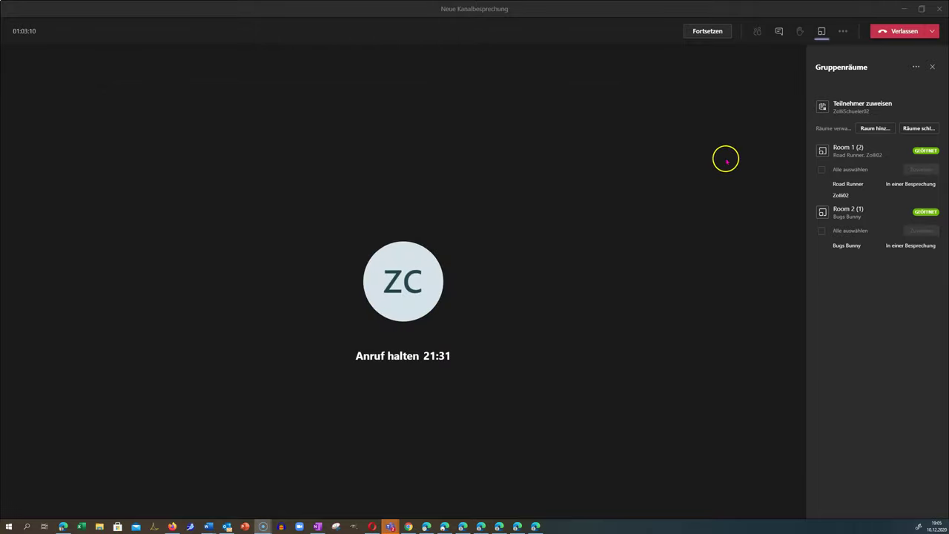
Assign the participant who has no breakout room yet to Room 2 and enter that room.
left_click(857, 108)
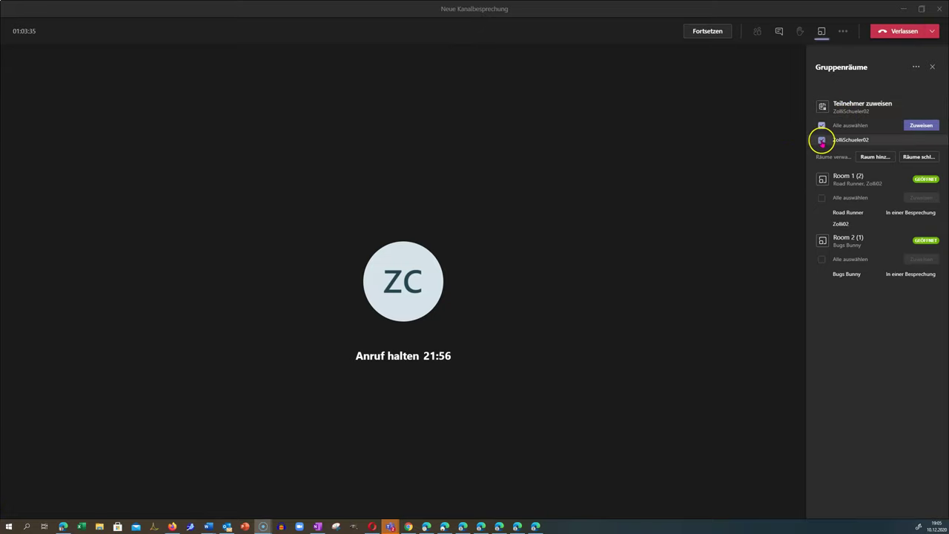
left_click(919, 125)
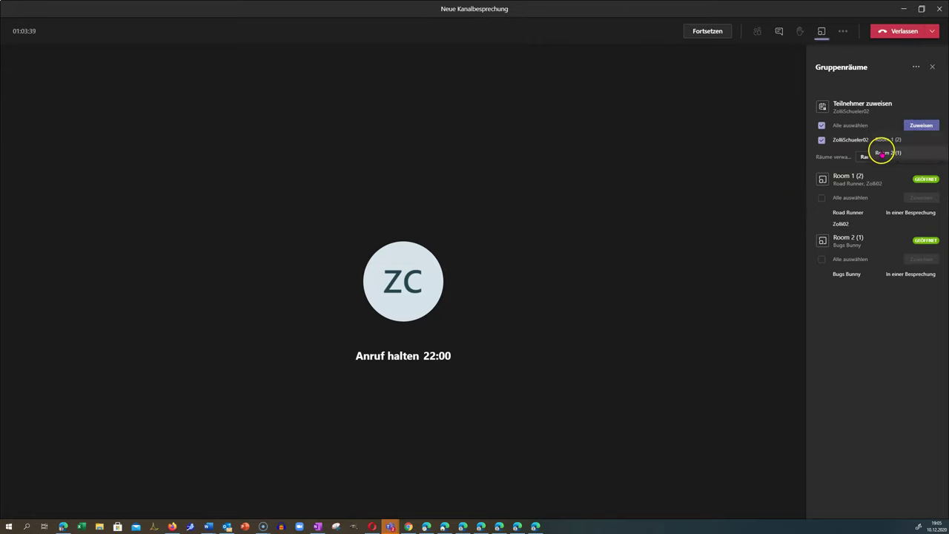
left_click(887, 154)
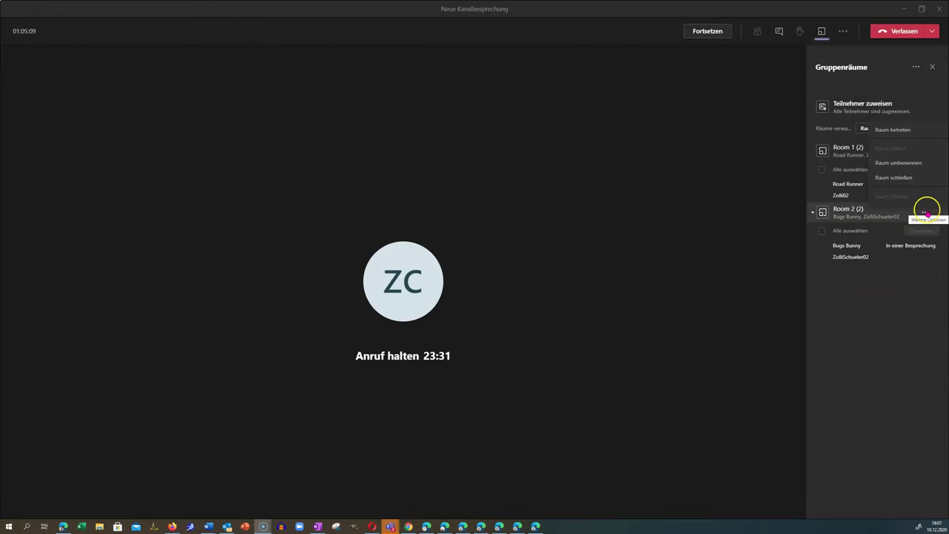
left_click(925, 214)
left_click(906, 130)
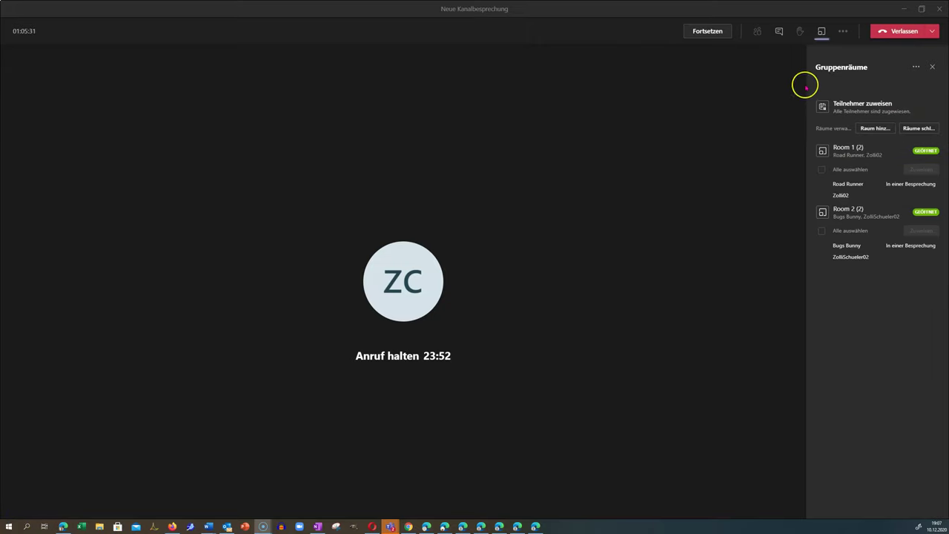
Send the announcement "ihr habt noch 3 Minuten Zeit" to all breakout rooms.
left_click(916, 68)
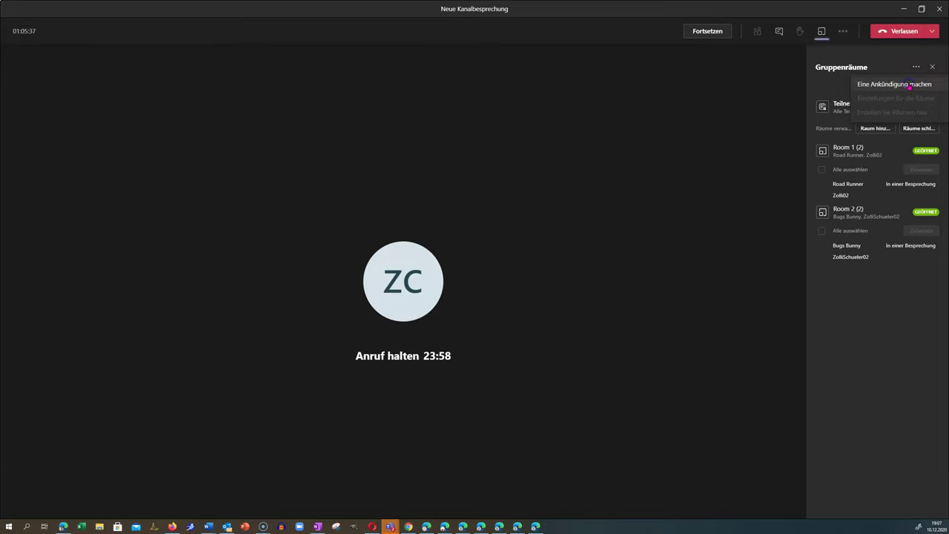
left_click(909, 84)
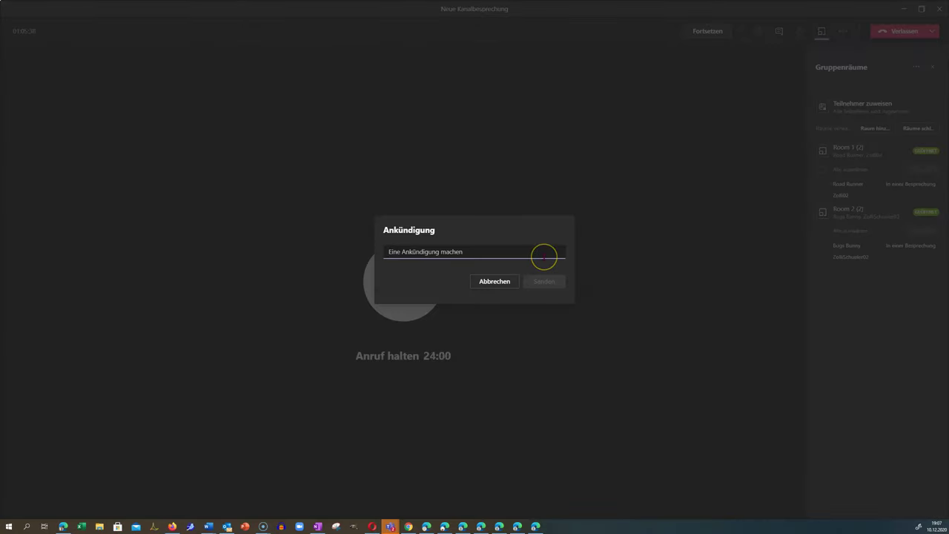
type("ihr habt noch 3 Minuten Zeit")
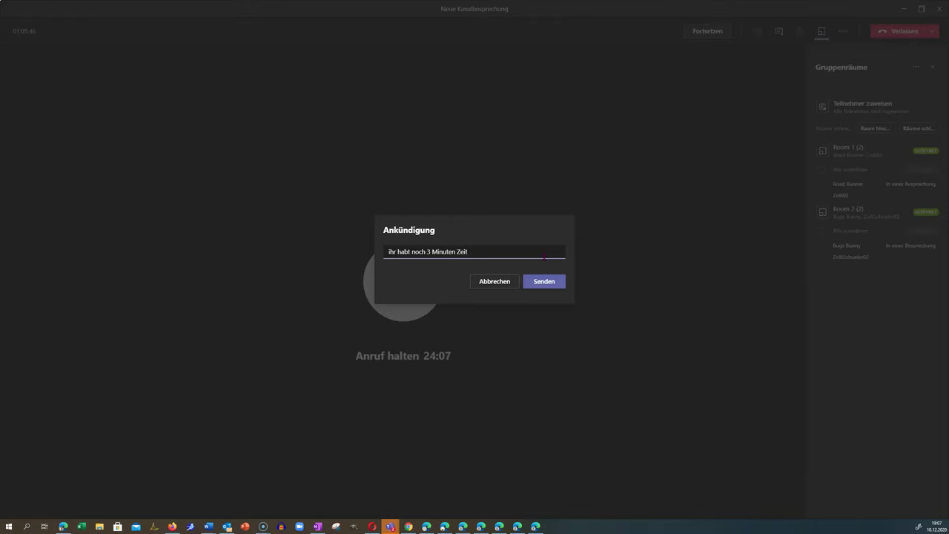
left_click(547, 282)
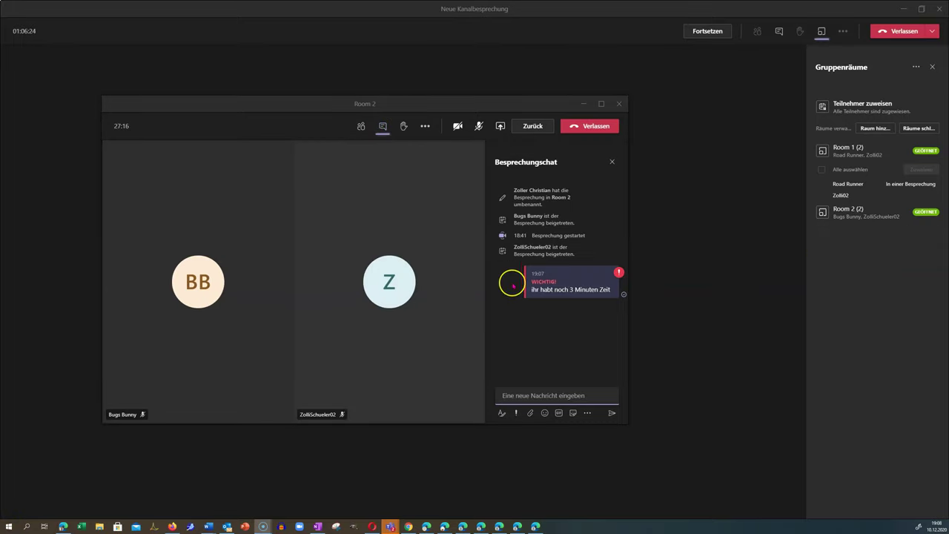
Leave Room 2 and close all breakout rooms to bring everyone back to the main meeting.
mouse_move(529, 290)
left_click(574, 127)
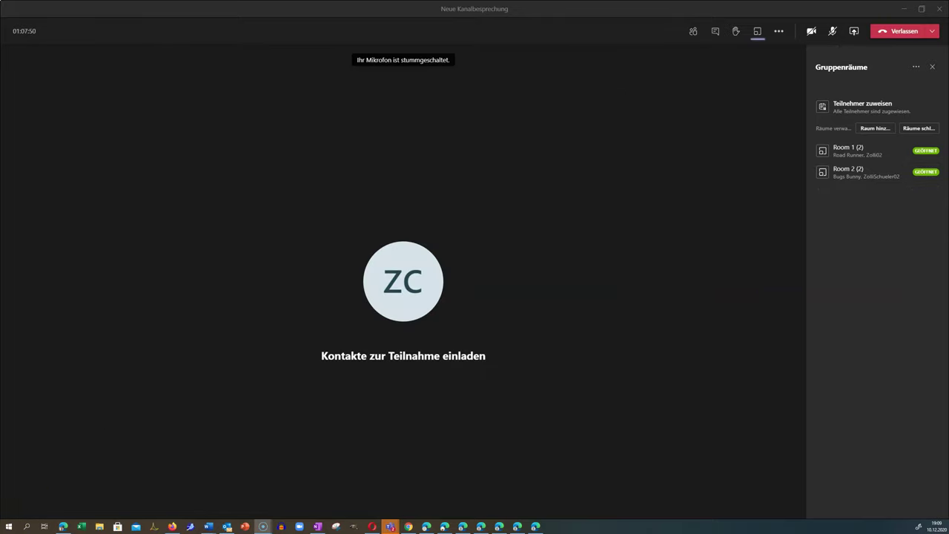
left_click(919, 129)
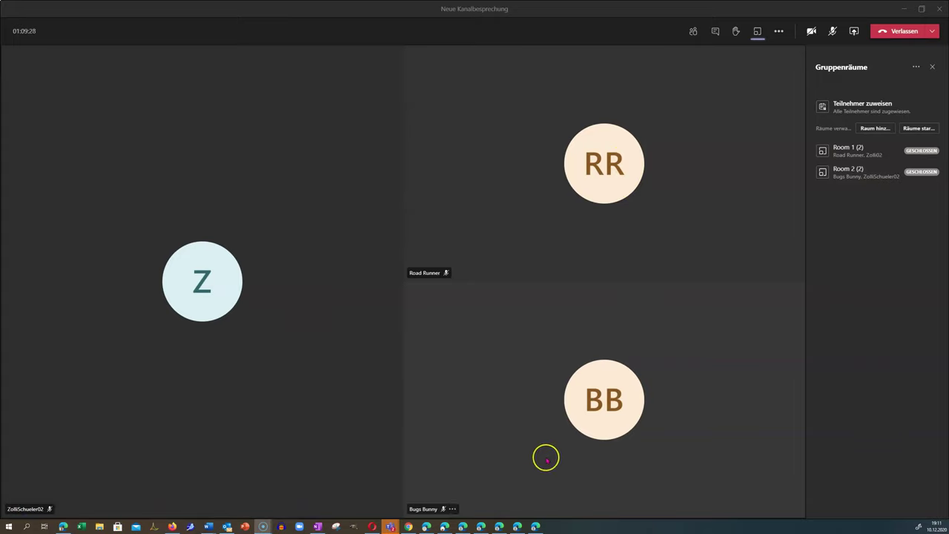
left_click(932, 66)
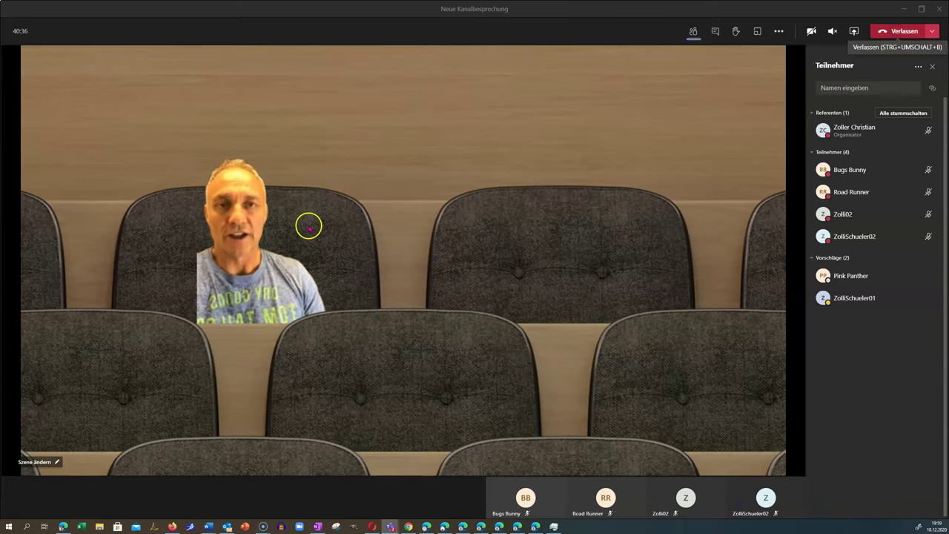
Leave the main meeting and open the saved chat of Room 2.
left_click(933, 66)
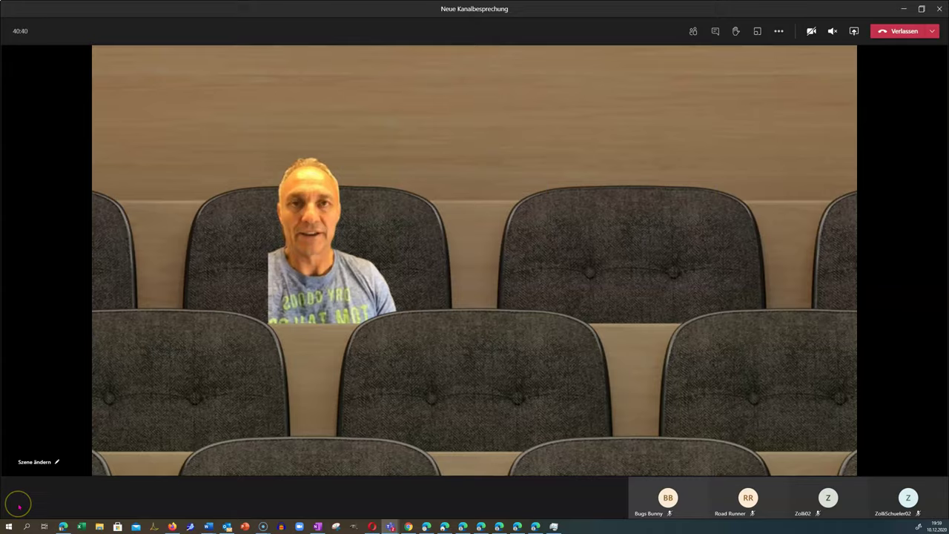
key("ctrl+shift+h")
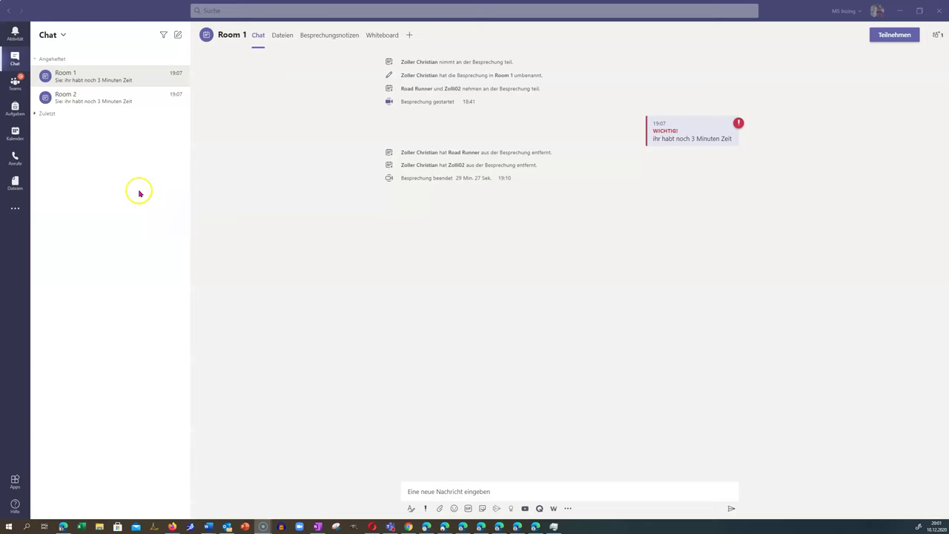
left_click(85, 97)
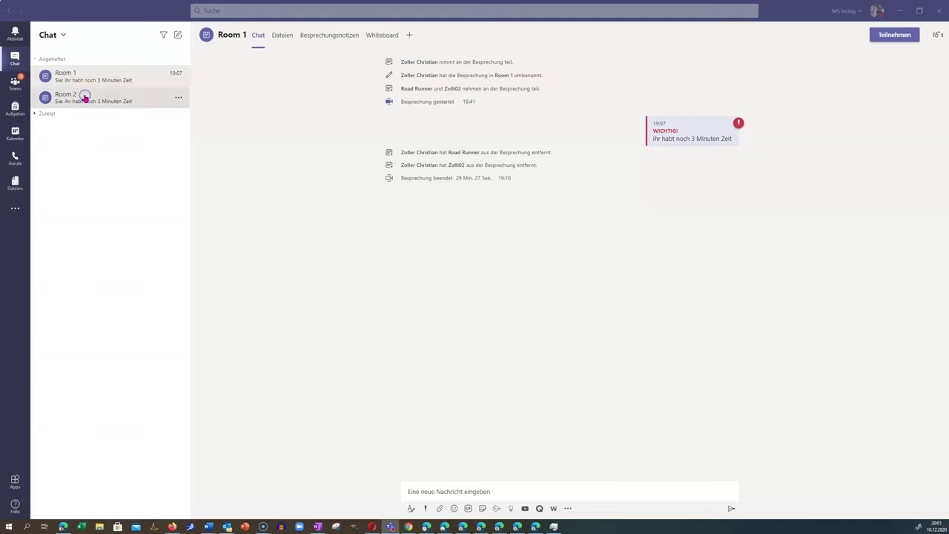